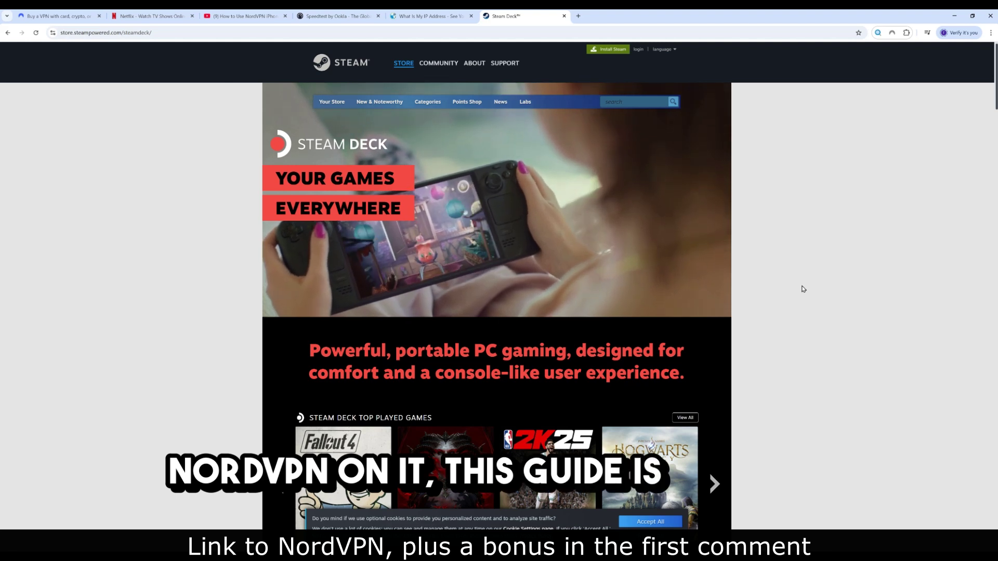
{"action": "scroll", "coordinate": [802, 289], "scroll_direction": "down", "scroll_amount": 1}
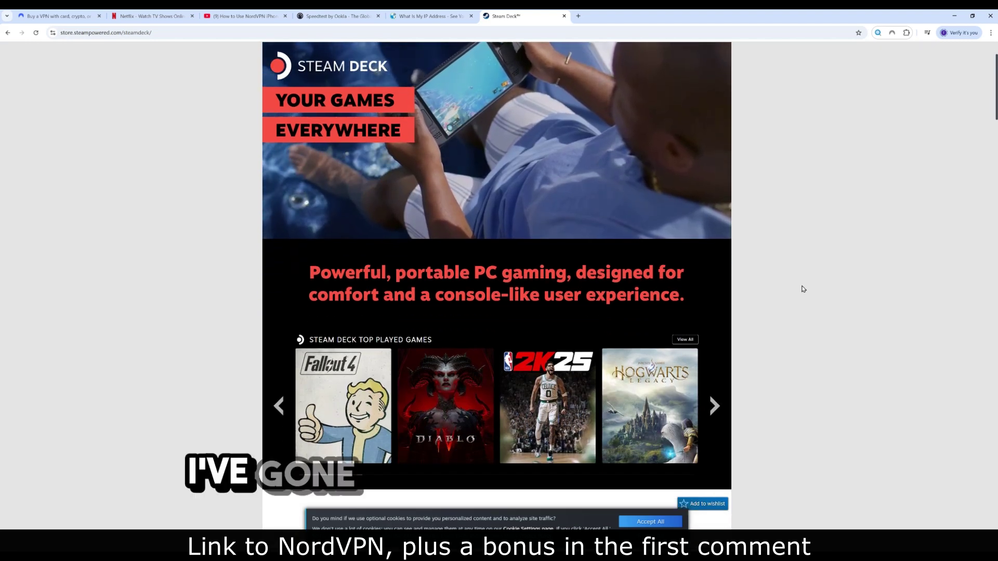
{"action": "scroll", "coordinate": [803, 288], "scroll_direction": "down", "scroll_amount": 1}
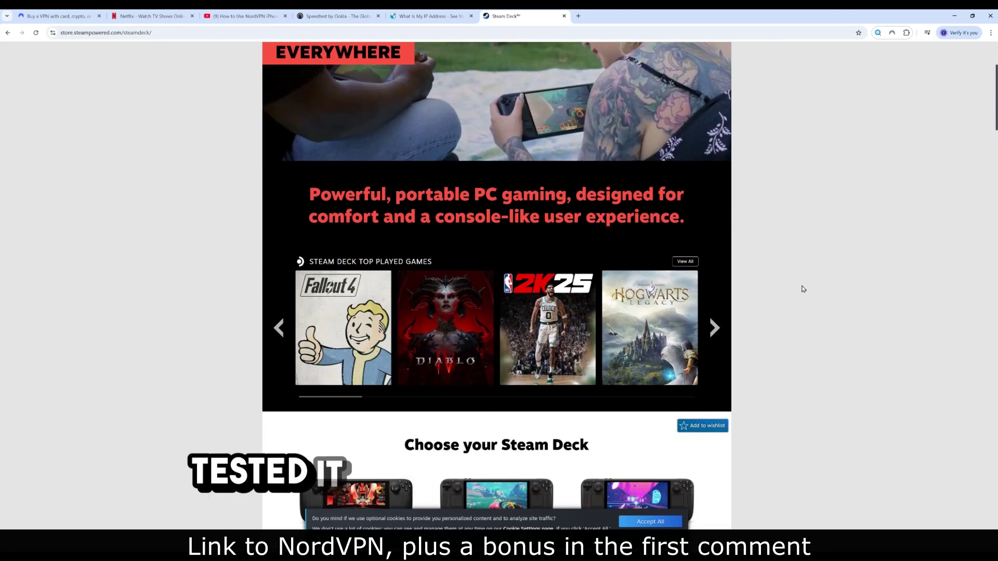
{"action": "scroll", "coordinate": [802, 289], "scroll_direction": "down", "scroll_amount": 1}
{"action": "scroll", "coordinate": [802, 288], "scroll_direction": "down", "scroll_amount": 1}
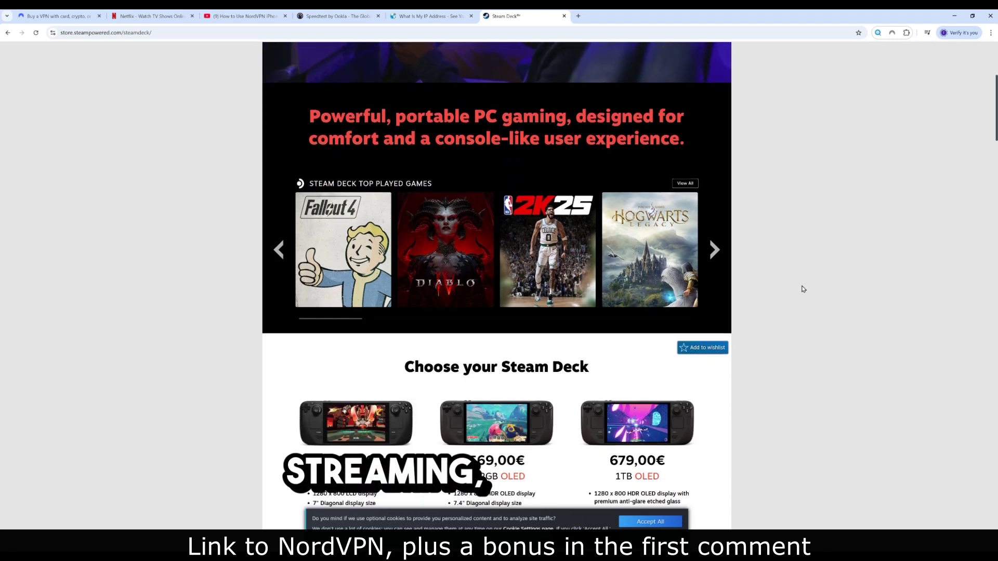
{"action": "scroll", "coordinate": [803, 289], "scroll_direction": "down", "scroll_amount": 1}
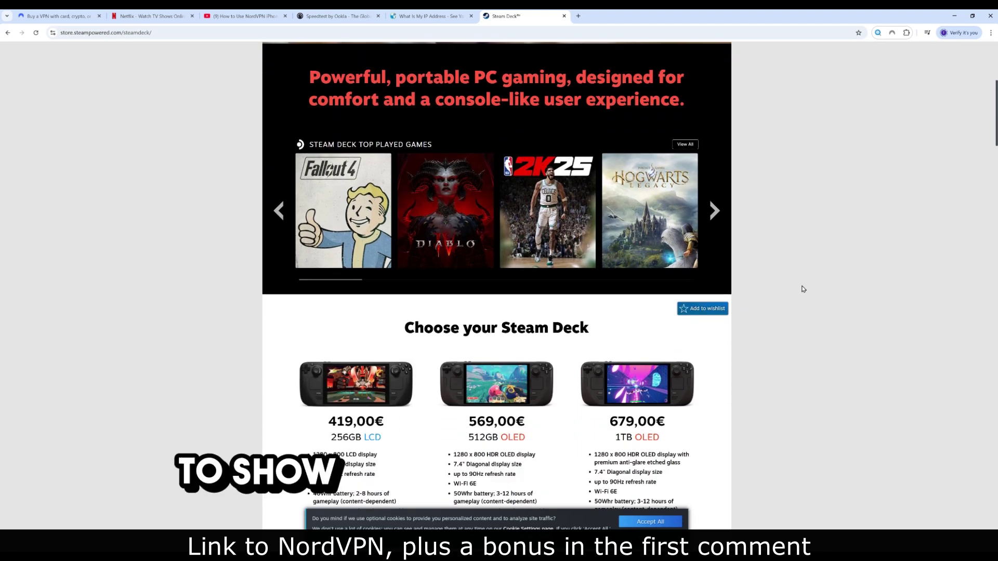
{"action": "scroll", "coordinate": [803, 288], "scroll_direction": "down", "scroll_amount": 1}
{"action": "scroll", "coordinate": [802, 288], "scroll_direction": "down", "scroll_amount": 1}
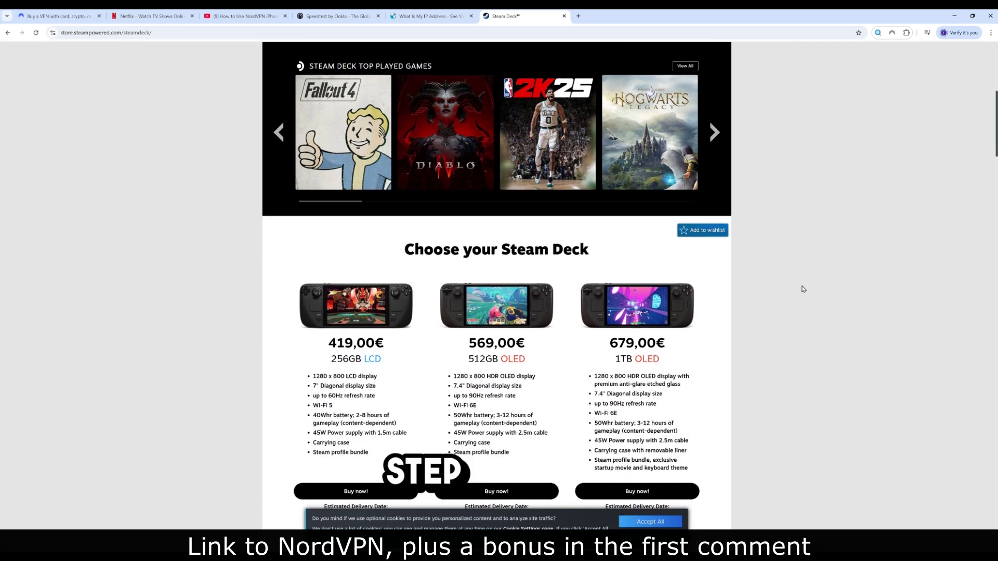
{"action": "scroll", "coordinate": [803, 288], "scroll_direction": "down", "scroll_amount": 2}
{"action": "scroll", "coordinate": [803, 288], "scroll_direction": "down", "scroll_amount": 1}
{"action": "scroll", "coordinate": [803, 289], "scroll_direction": "down", "scroll_amount": 2}
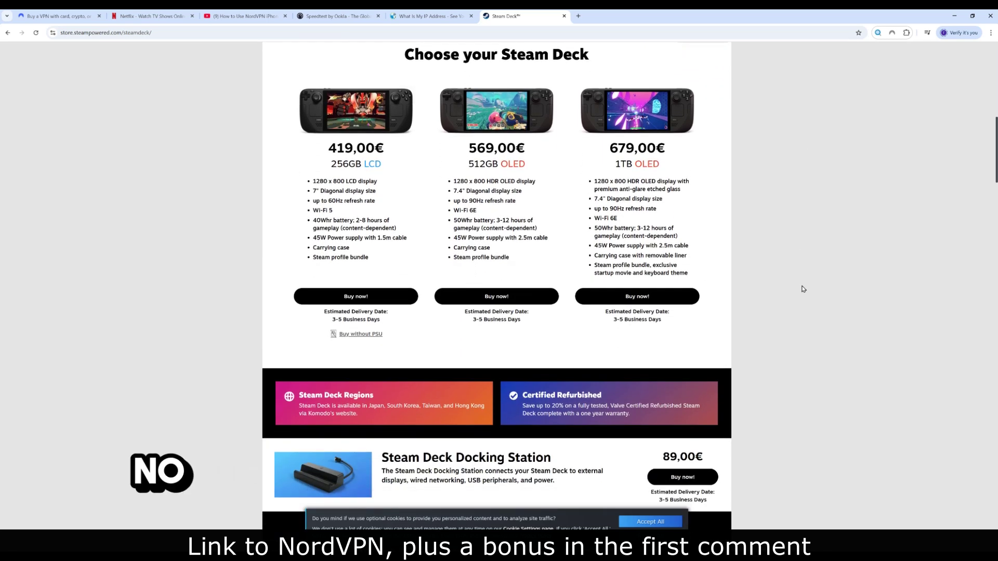
{"action": "scroll", "coordinate": [803, 288], "scroll_direction": "down", "scroll_amount": 2}
{"action": "scroll", "coordinate": [802, 289], "scroll_direction": "down", "scroll_amount": 2}
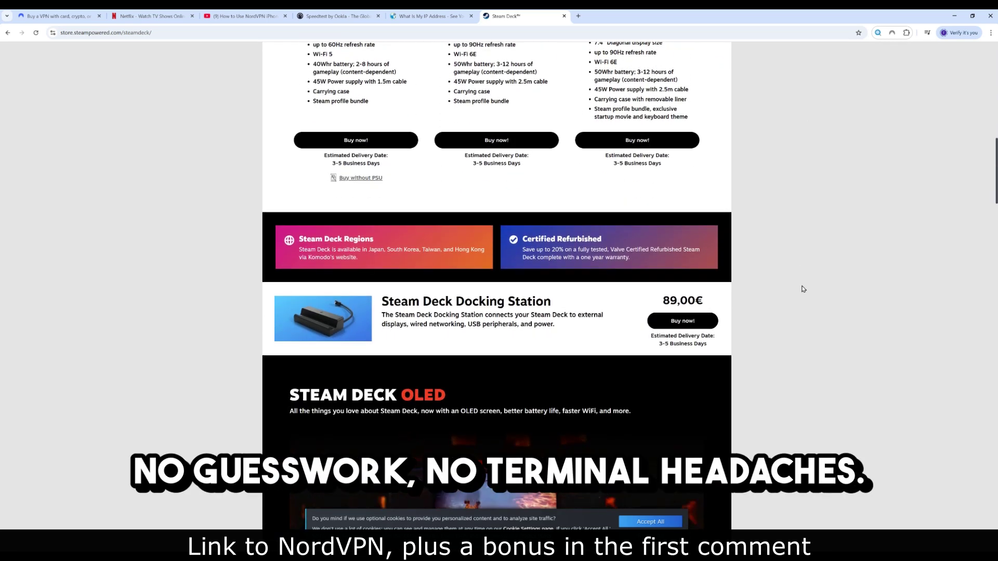
{"action": "scroll", "coordinate": [802, 289], "scroll_direction": "down", "scroll_amount": 2}
{"action": "scroll", "coordinate": [803, 289], "scroll_direction": "down", "scroll_amount": 2}
{"action": "scroll", "coordinate": [803, 289], "scroll_direction": "down", "scroll_amount": 1}
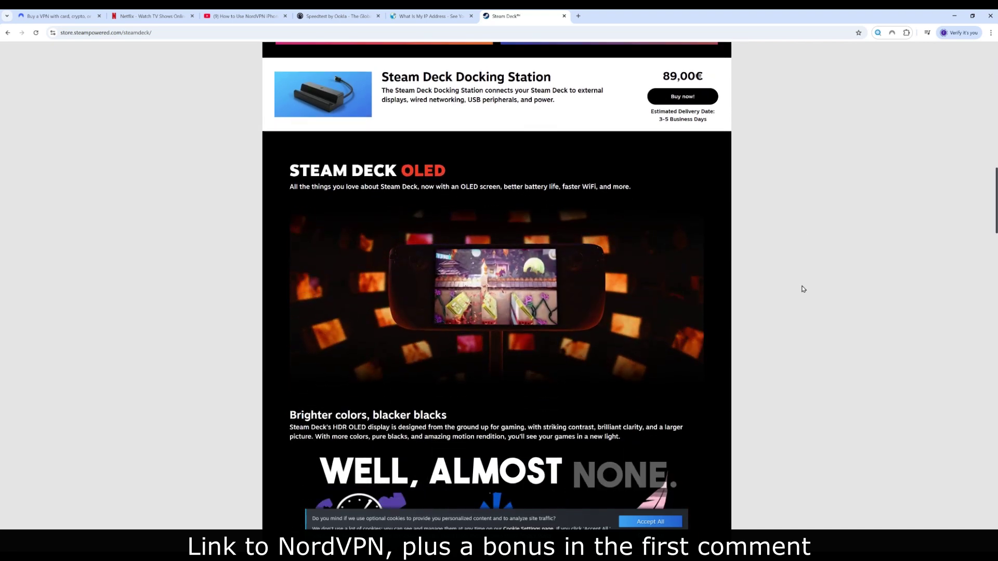
{"action": "scroll", "coordinate": [801, 293], "scroll_direction": "down", "scroll_amount": 1}
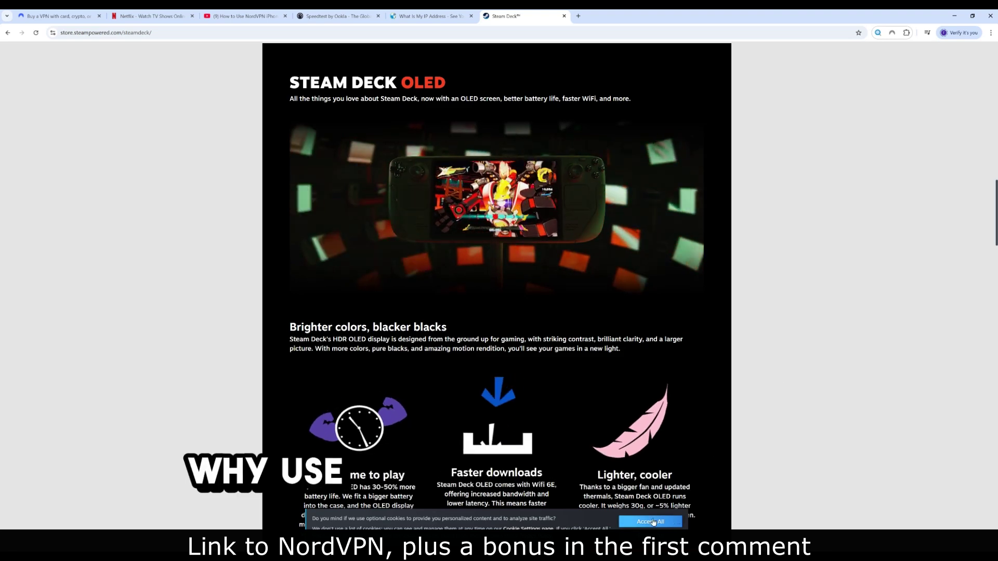
{"action": "scroll", "coordinate": [787, 367], "scroll_direction": "down", "scroll_amount": 2}
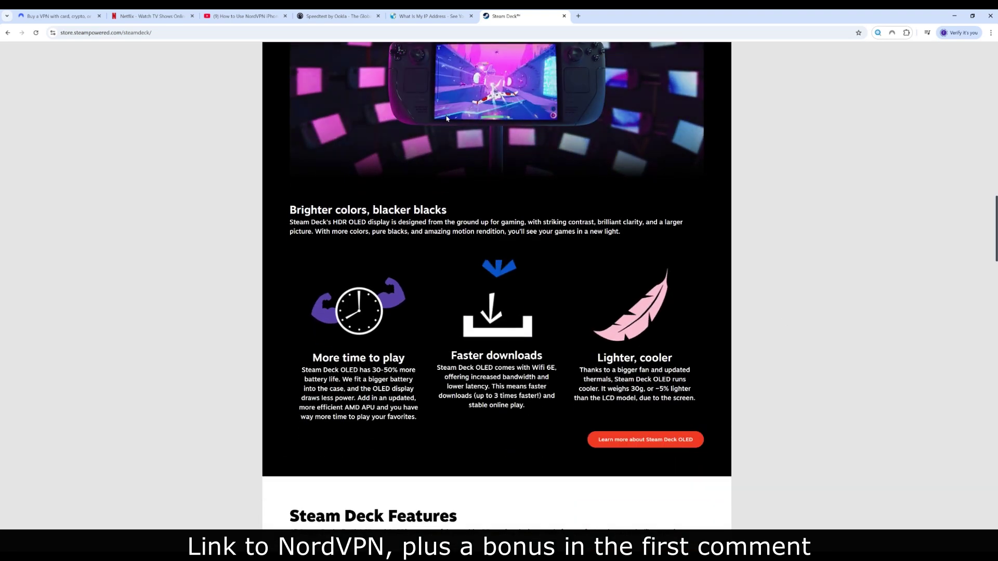
Glance at the NordVPN tab, then return to the Steam Deck store page
{"action": "left_click", "coordinate": [58, 15]}
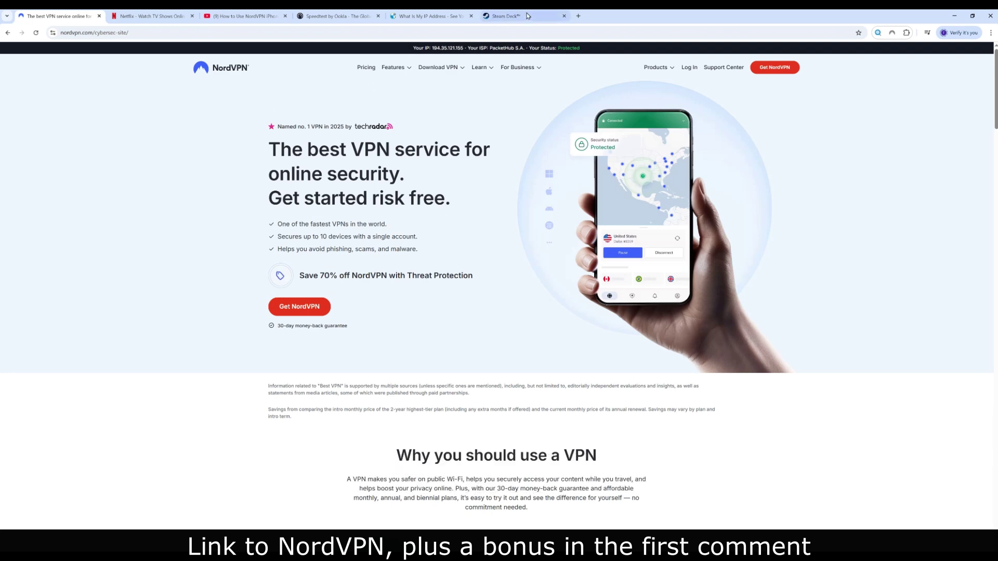
{"action": "left_click", "coordinate": [507, 16]}
{"action": "scroll", "coordinate": [625, 239], "scroll_direction": "up", "scroll_amount": 2}
{"action": "scroll", "coordinate": [624, 238], "scroll_direction": "down", "scroll_amount": 2}
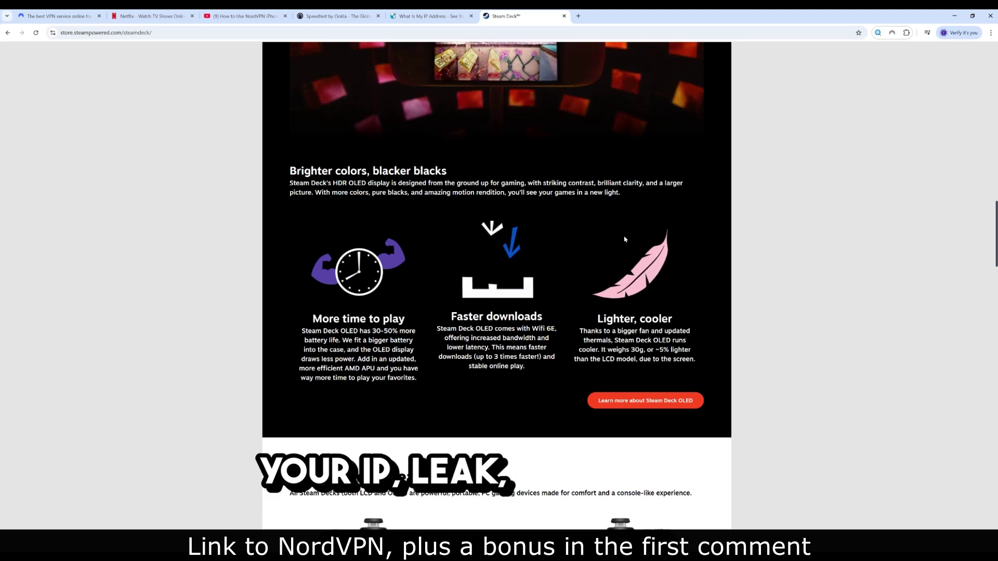
{"action": "scroll", "coordinate": [625, 239], "scroll_direction": "down", "scroll_amount": 2}
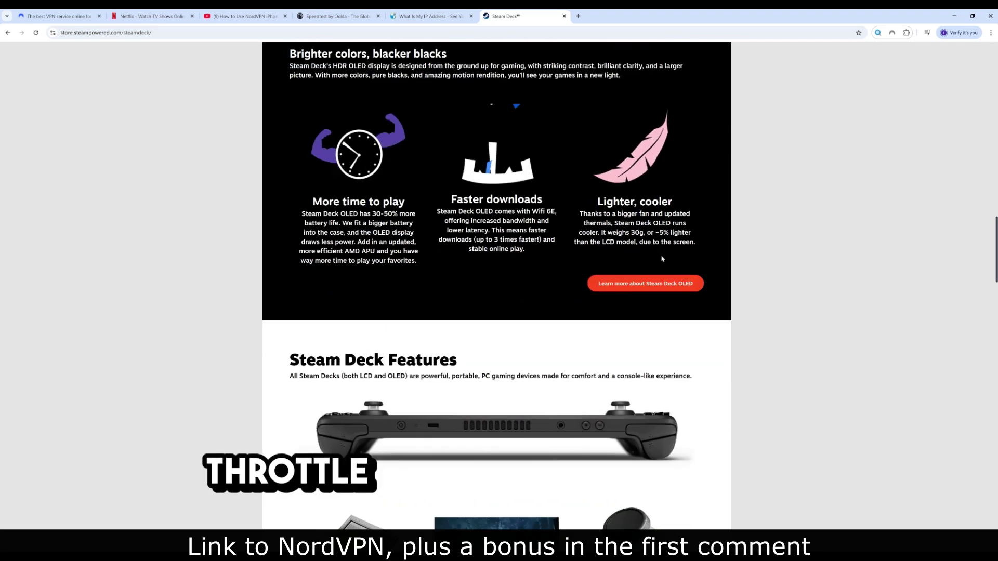
{"action": "scroll", "coordinate": [662, 258], "scroll_direction": "down", "scroll_amount": 2}
{"action": "scroll", "coordinate": [660, 255], "scroll_direction": "down", "scroll_amount": 1}
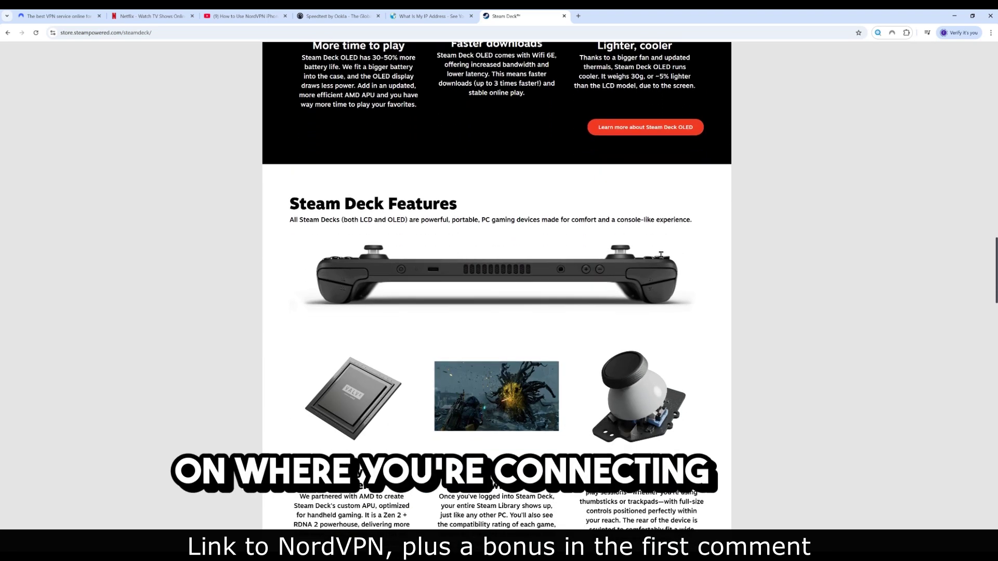
{"action": "scroll", "coordinate": [661, 255], "scroll_direction": "down", "scroll_amount": 1}
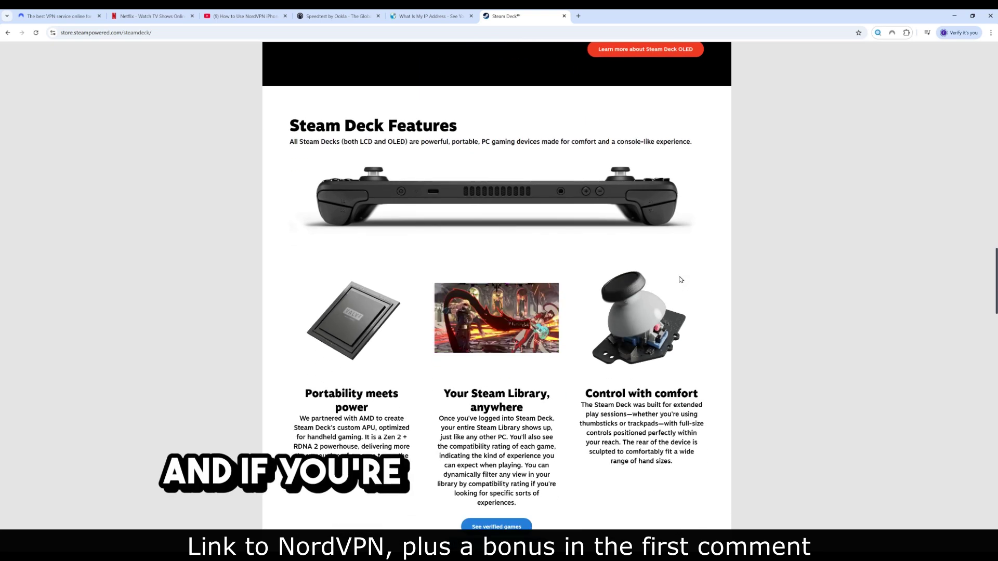
{"action": "scroll", "coordinate": [680, 279], "scroll_direction": "down", "scroll_amount": 2}
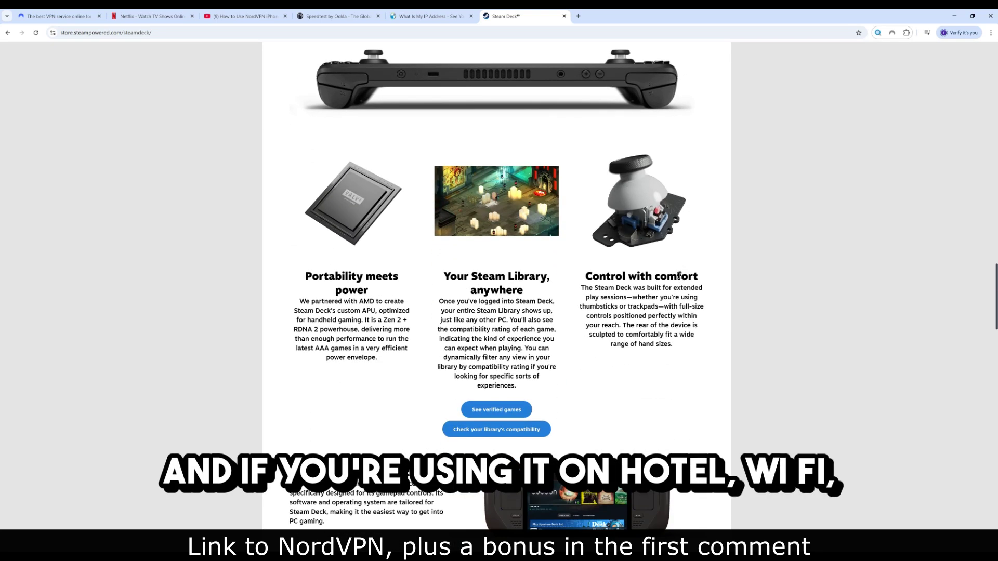
{"action": "scroll", "coordinate": [686, 281], "scroll_direction": "down", "scroll_amount": 1}
{"action": "scroll", "coordinate": [688, 281], "scroll_direction": "down", "scroll_amount": 2}
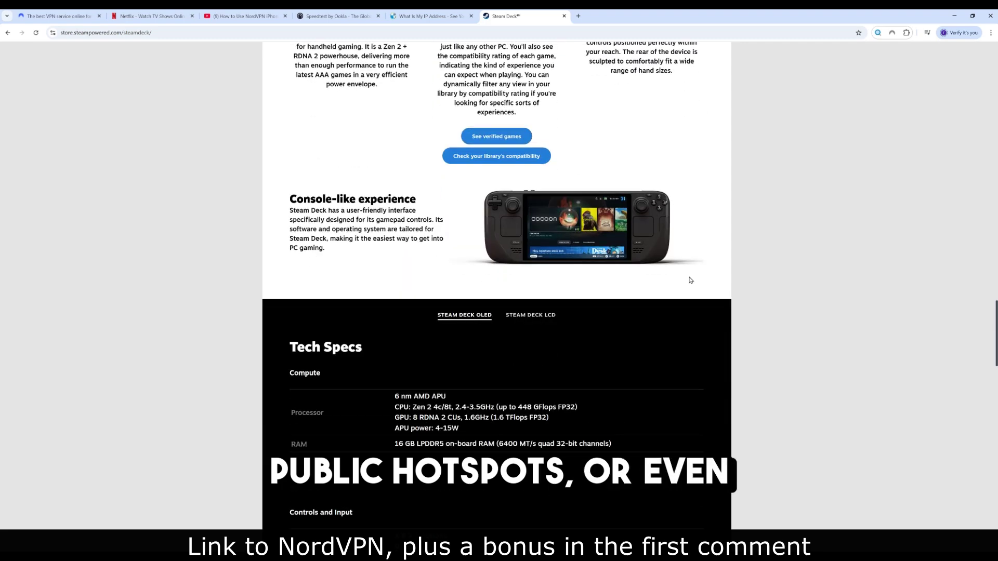
{"action": "scroll", "coordinate": [690, 280], "scroll_direction": "down", "scroll_amount": 2}
{"action": "scroll", "coordinate": [690, 280], "scroll_direction": "down", "scroll_amount": 4}
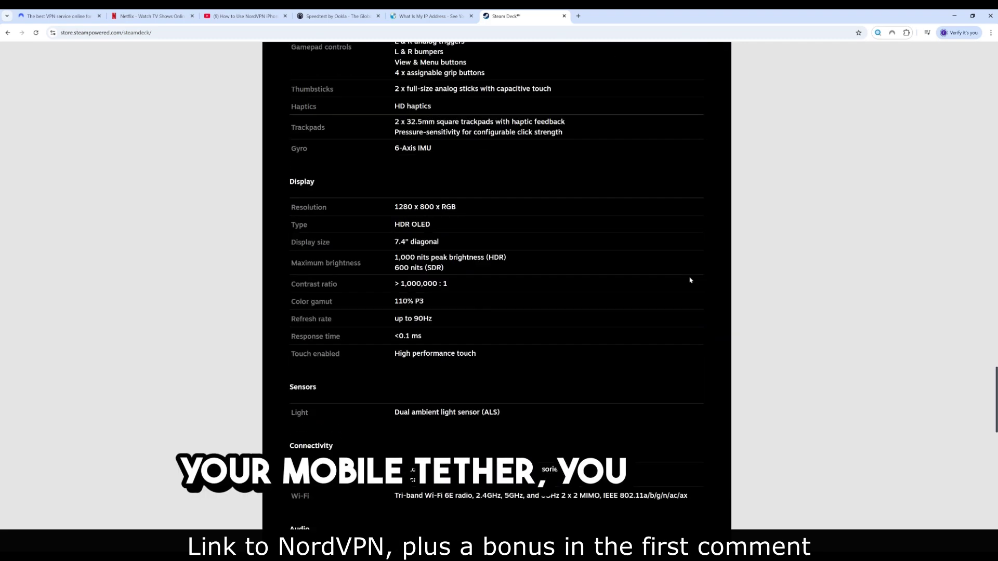
{"action": "scroll", "coordinate": [692, 279], "scroll_direction": "down", "scroll_amount": 3}
{"action": "scroll", "coordinate": [694, 278], "scroll_direction": "down", "scroll_amount": 2}
{"action": "scroll", "coordinate": [694, 279], "scroll_direction": "down", "scroll_amount": 2}
{"action": "scroll", "coordinate": [703, 283], "scroll_direction": "up", "scroll_amount": 5}
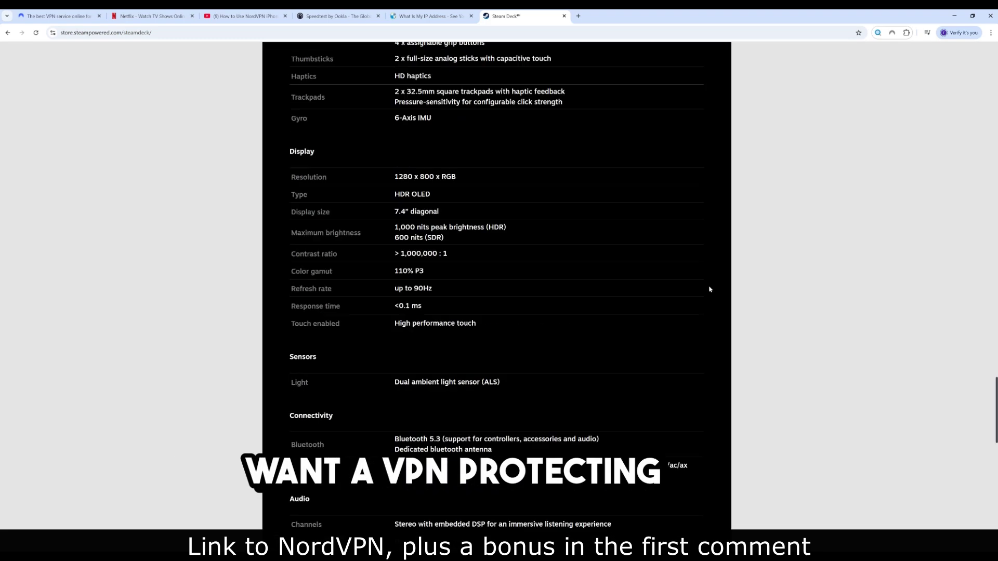
{"action": "scroll", "coordinate": [709, 287], "scroll_direction": "up", "scroll_amount": 5}
{"action": "scroll", "coordinate": [710, 289], "scroll_direction": "up", "scroll_amount": 6}
{"action": "scroll", "coordinate": [710, 289], "scroll_direction": "up", "scroll_amount": 5}
{"action": "scroll", "coordinate": [708, 285], "scroll_direction": "up", "scroll_amount": 5}
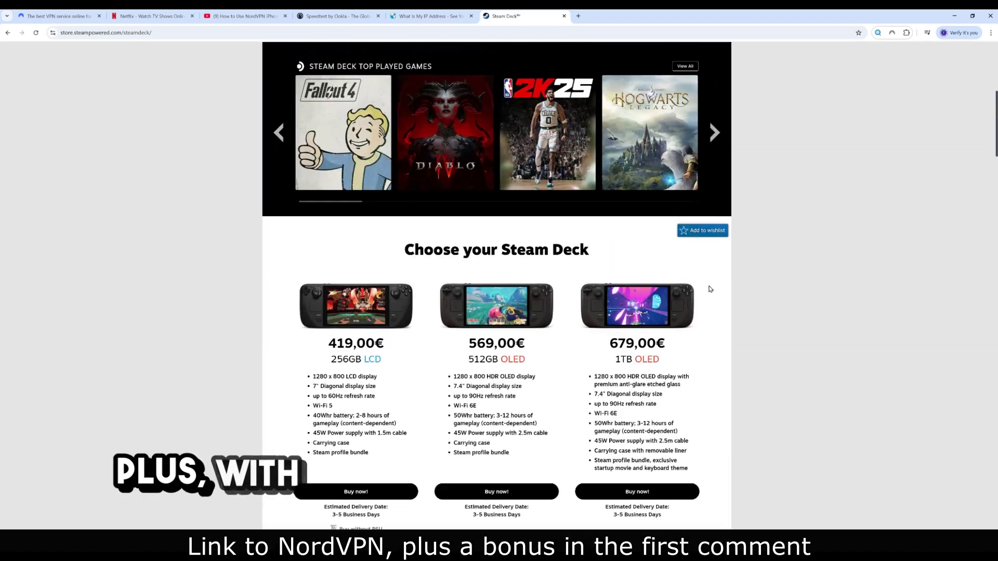
{"action": "scroll", "coordinate": [686, 258], "scroll_direction": "up", "scroll_amount": 5}
Switch to the NordVPN homepage tab after reviewing the Steam Deck tech specs
{"action": "left_click", "coordinate": [79, 17]}
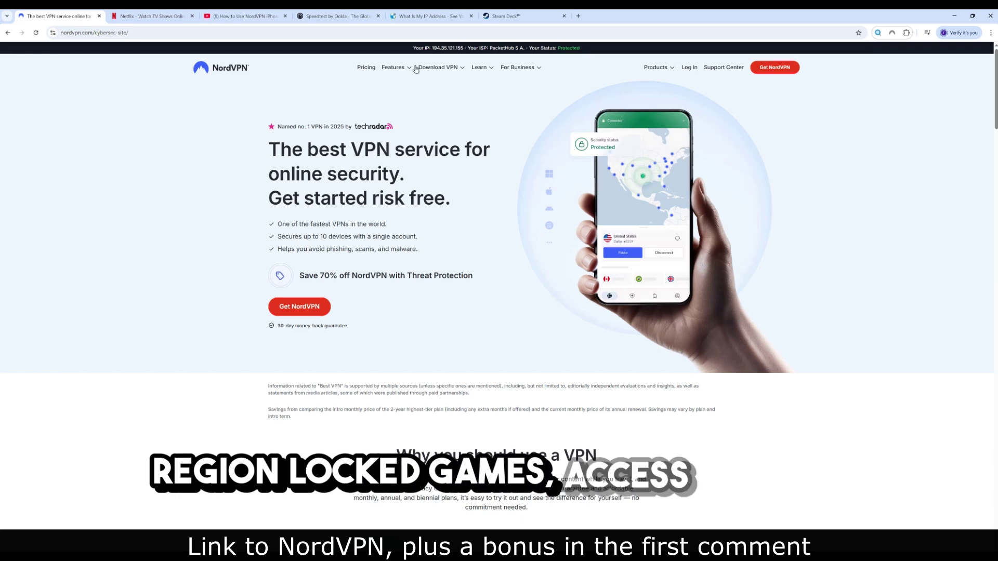
Open NordVPN's download page for other devices through the features and download menus
{"action": "left_click", "coordinate": [385, 68]}
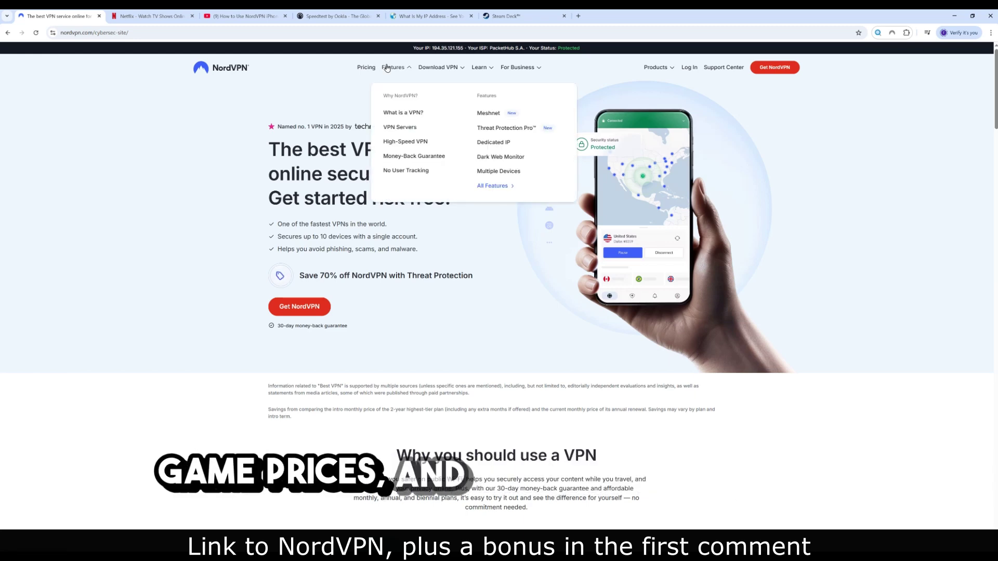
{"action": "mouse_move", "coordinate": [439, 67]}
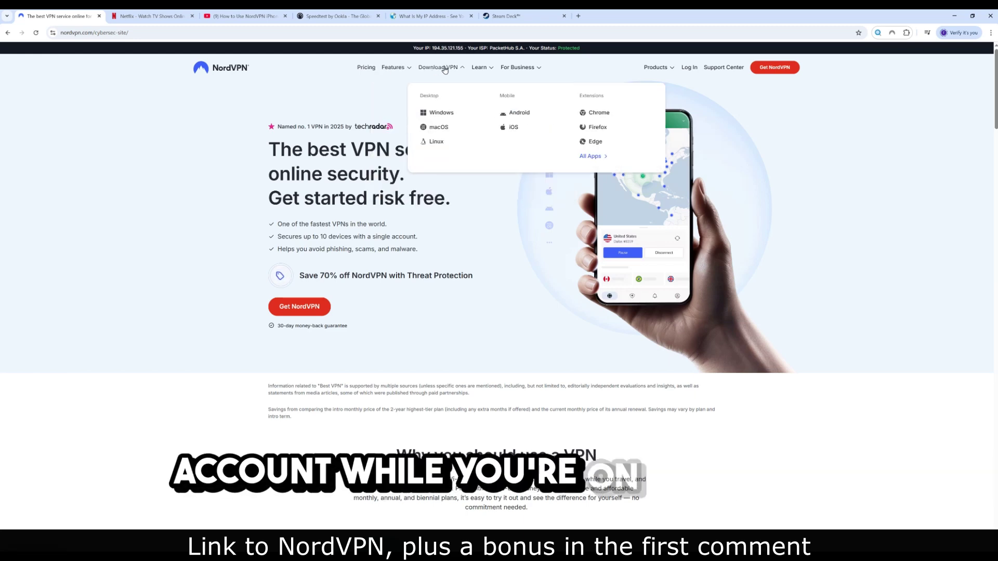
{"action": "left_click", "coordinate": [590, 157]}
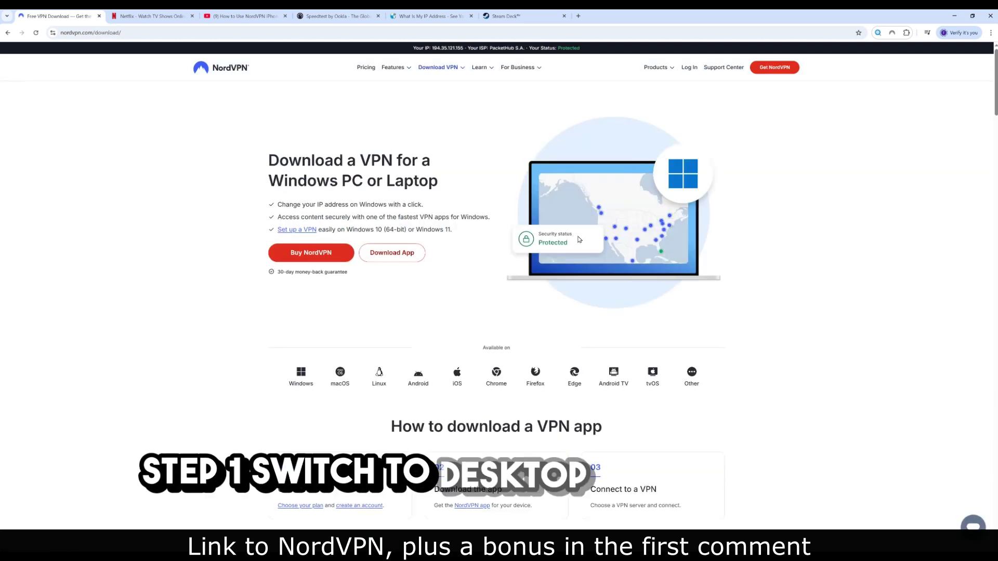
{"action": "left_click", "coordinate": [691, 374]}
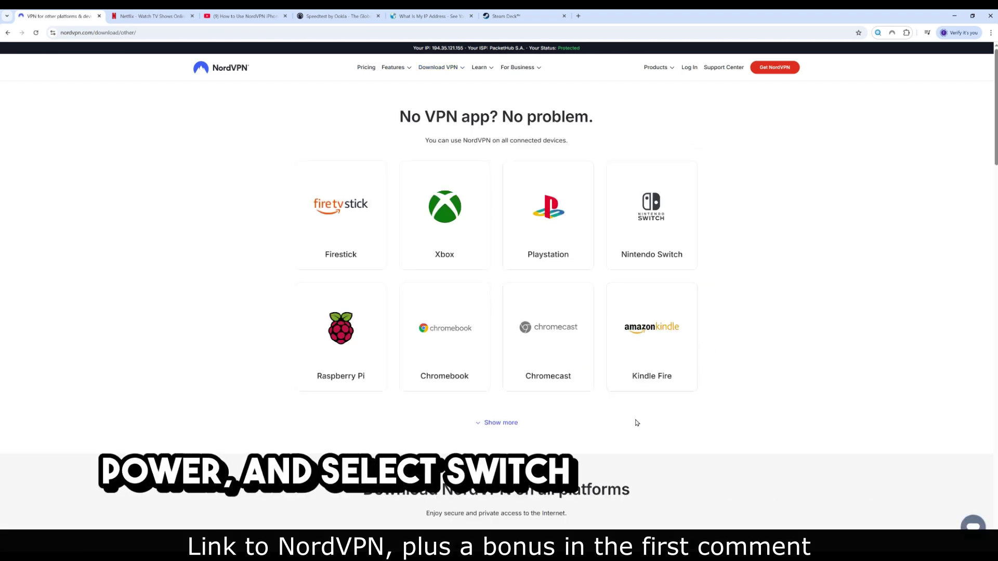
Expand the other-devices list, return to NordVPN home, and Google 'install nordvpn steam deck'
{"action": "left_click", "coordinate": [504, 424]}
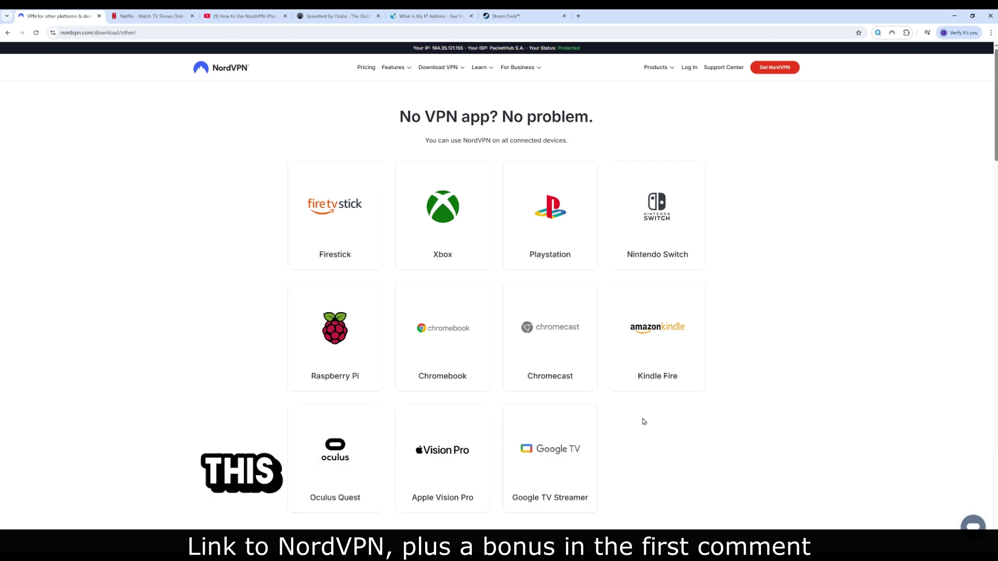
{"action": "left_click", "coordinate": [232, 69]}
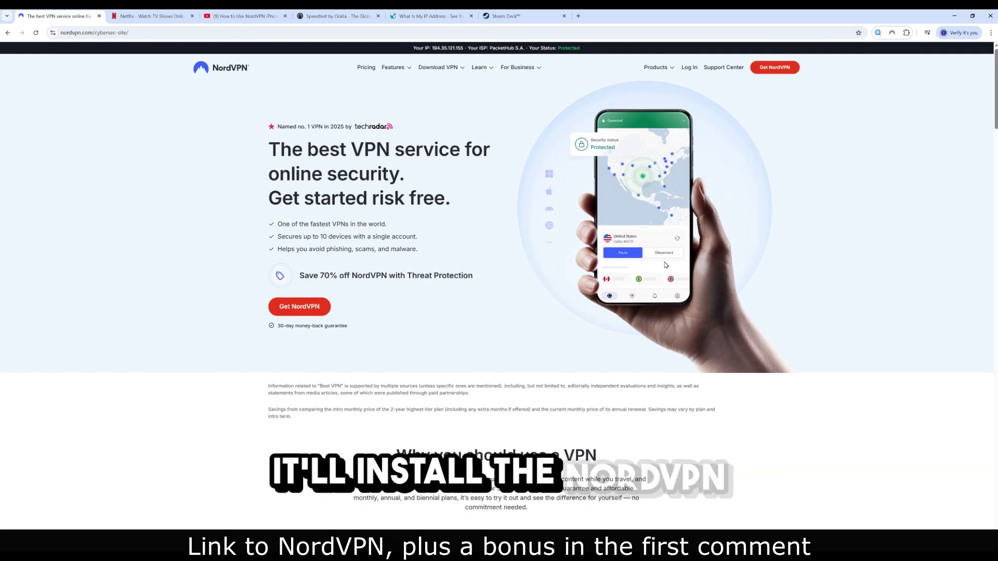
{"action": "left_click", "coordinate": [578, 16]}
{"action": "type", "text": "install "}
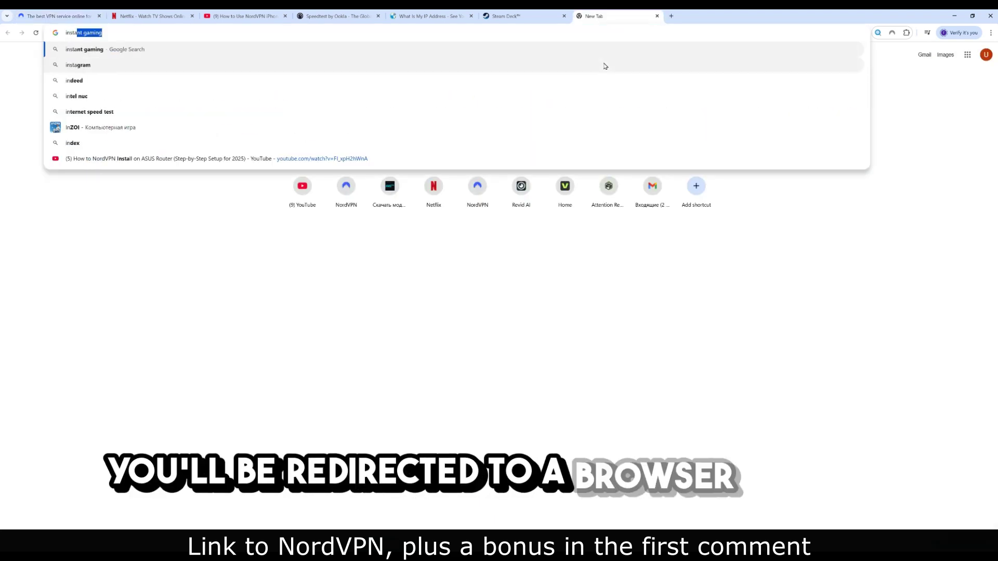
{"action": "type", "text": "nord"}
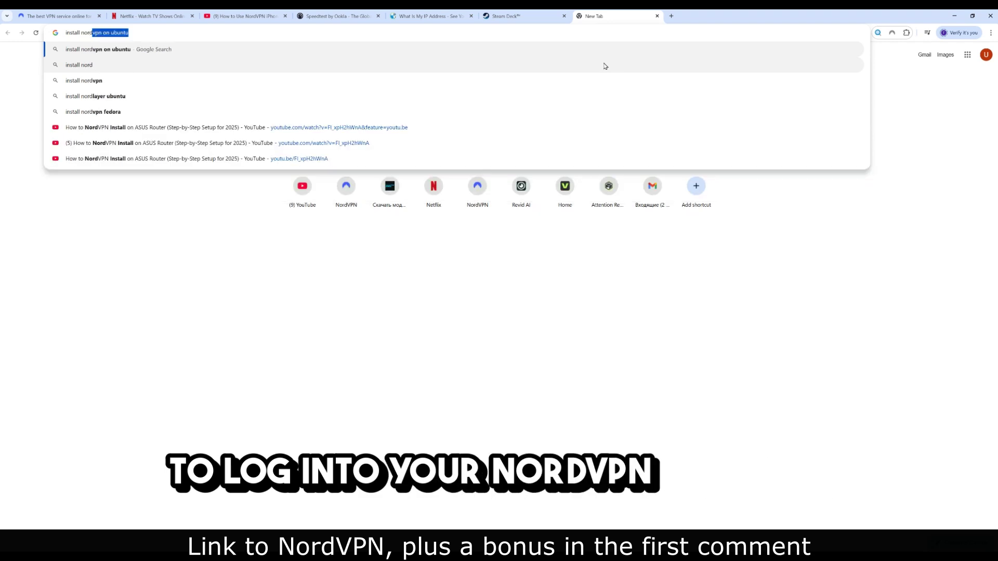
{"action": "type", "text": "vpn steam"}
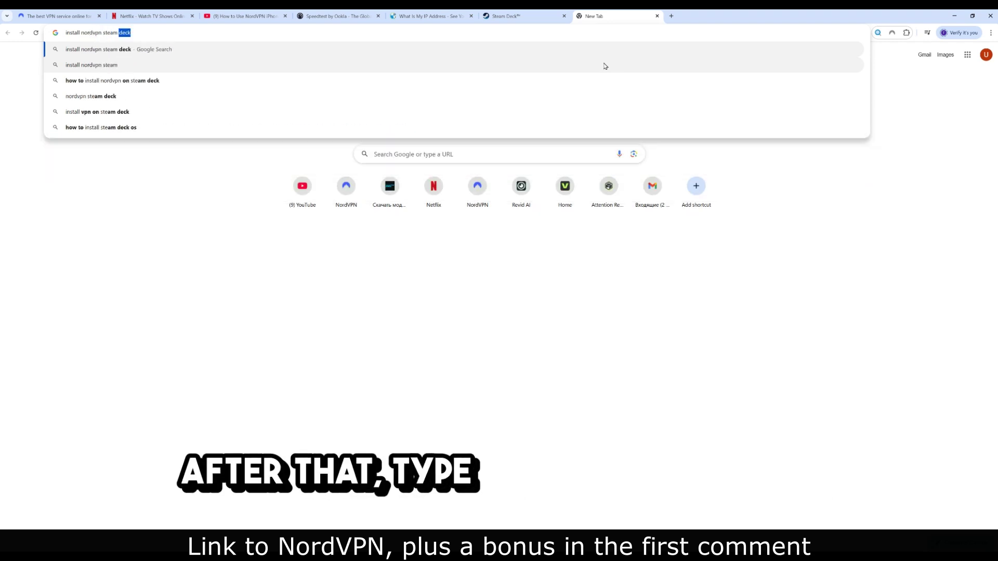
{"action": "type", "text": " deck"}
{"action": "key", "text": "Return"}
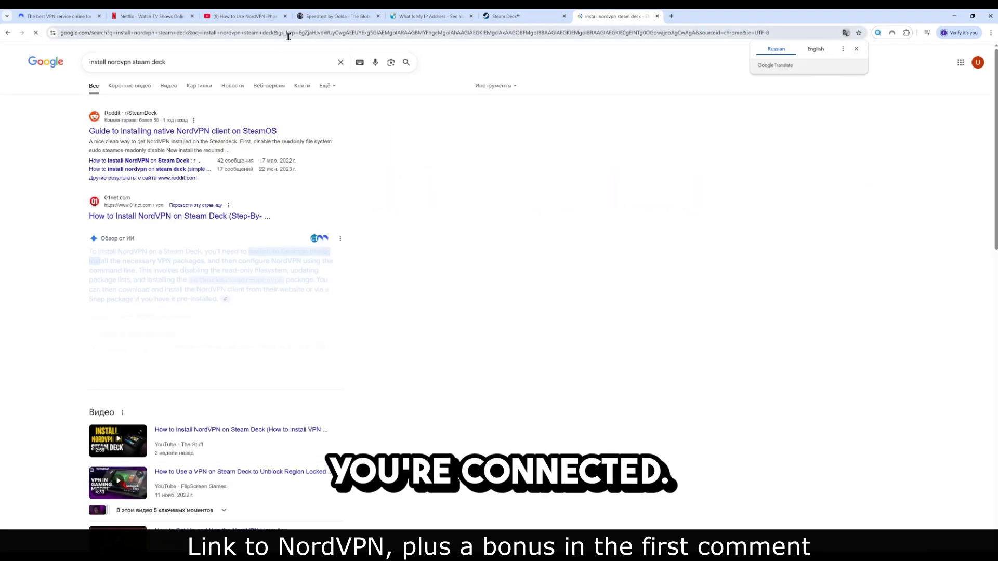
Expand the AI overview's Steam Deck install steps and switch back to the NordVPN tab
{"action": "left_click", "coordinate": [226, 370]}
{"action": "scroll", "coordinate": [267, 351], "scroll_direction": "down", "scroll_amount": 2}
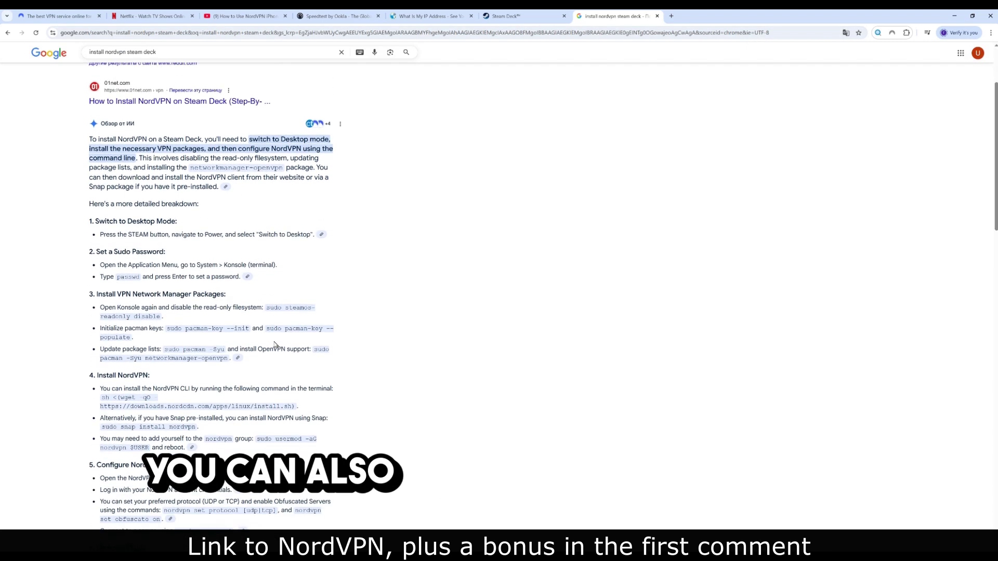
{"action": "scroll", "coordinate": [277, 338], "scroll_direction": "down", "scroll_amount": 1}
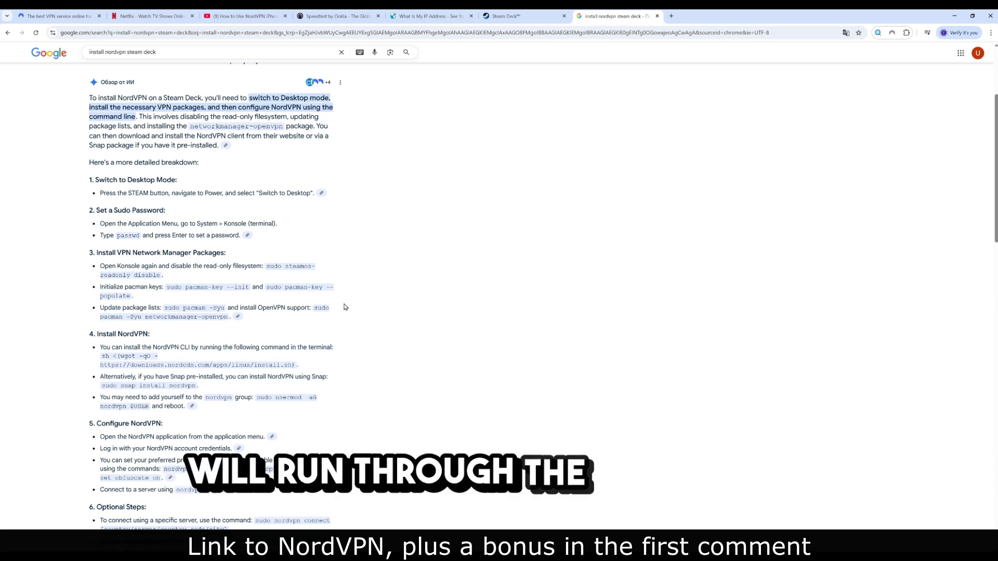
{"action": "scroll", "coordinate": [344, 308], "scroll_direction": "down", "scroll_amount": 2}
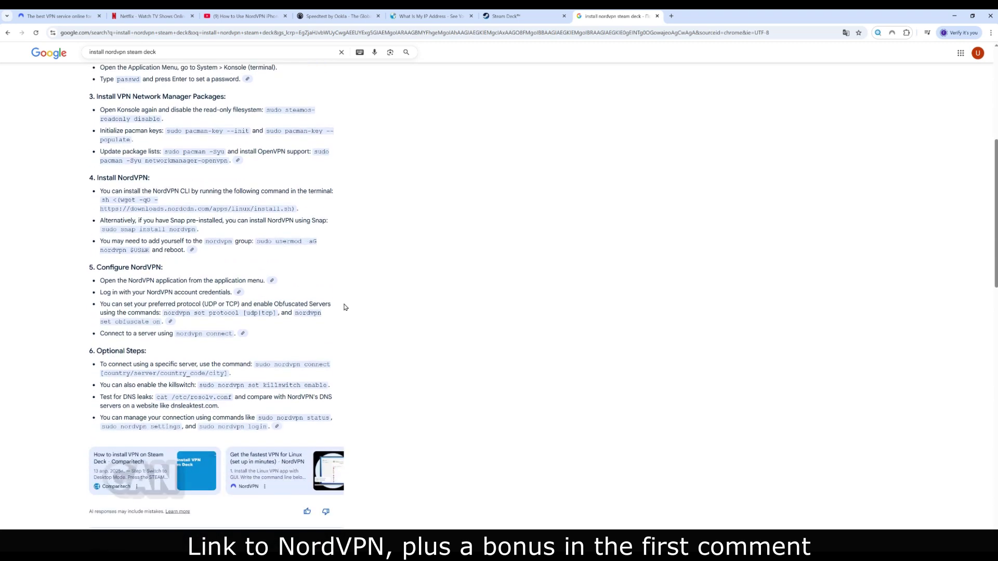
{"action": "scroll", "coordinate": [344, 308], "scroll_direction": "up", "scroll_amount": 1}
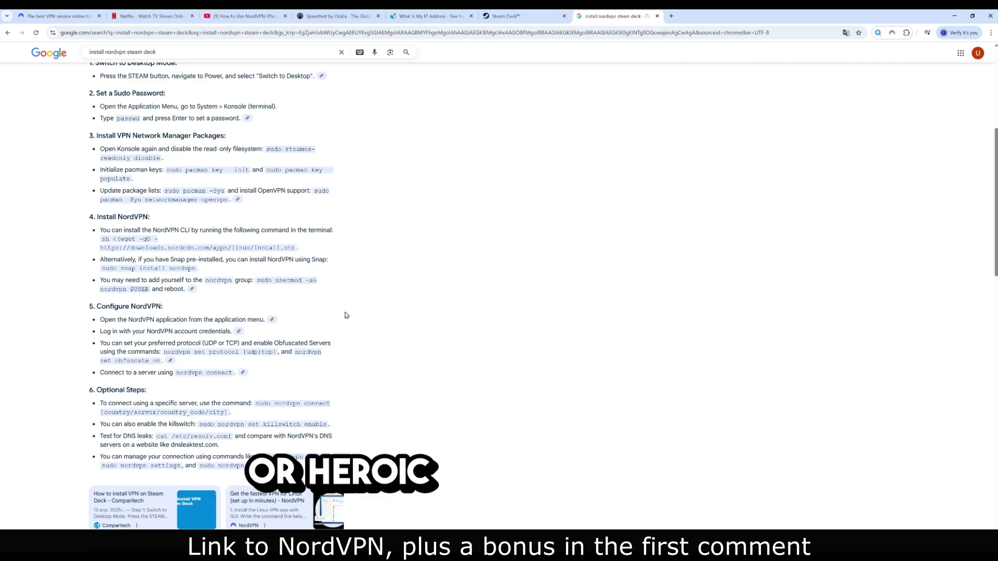
{"action": "scroll", "coordinate": [345, 316], "scroll_direction": "up", "scroll_amount": 1}
{"action": "scroll", "coordinate": [346, 316], "scroll_direction": "up", "scroll_amount": 1}
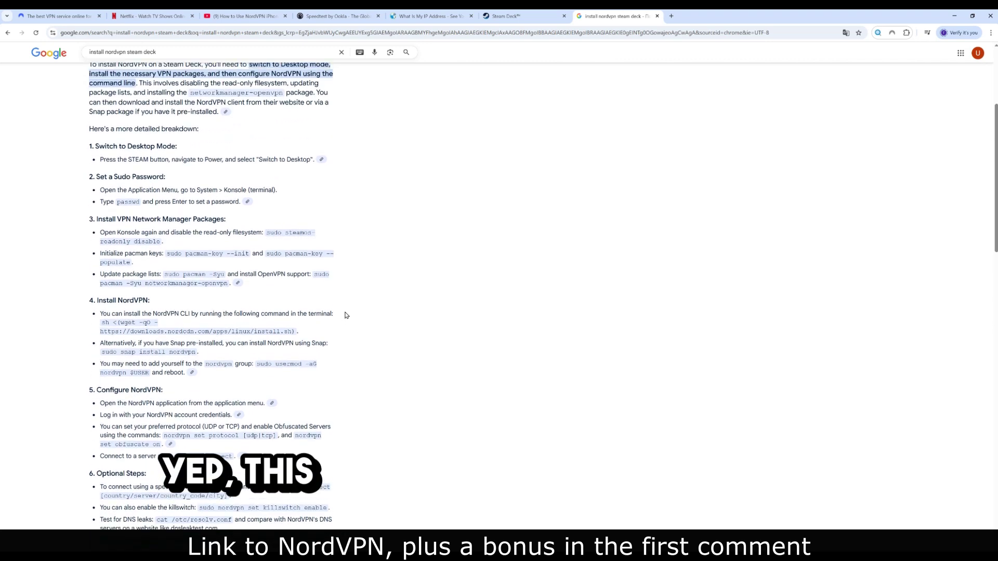
{"action": "scroll", "coordinate": [345, 315], "scroll_direction": "up", "scroll_amount": 1}
{"action": "scroll", "coordinate": [346, 316], "scroll_direction": "up", "scroll_amount": 2}
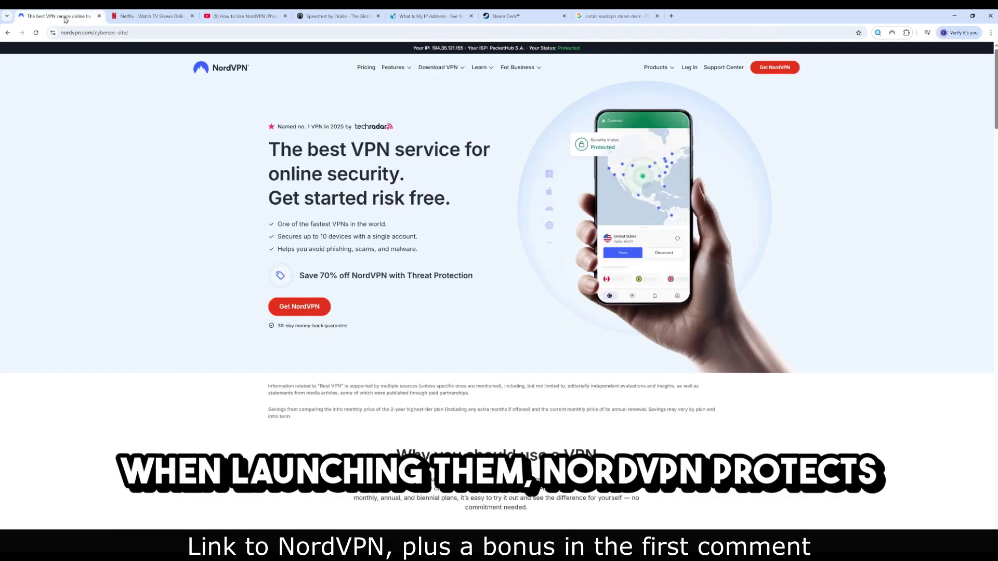
{"action": "left_click", "coordinate": [59, 15]}
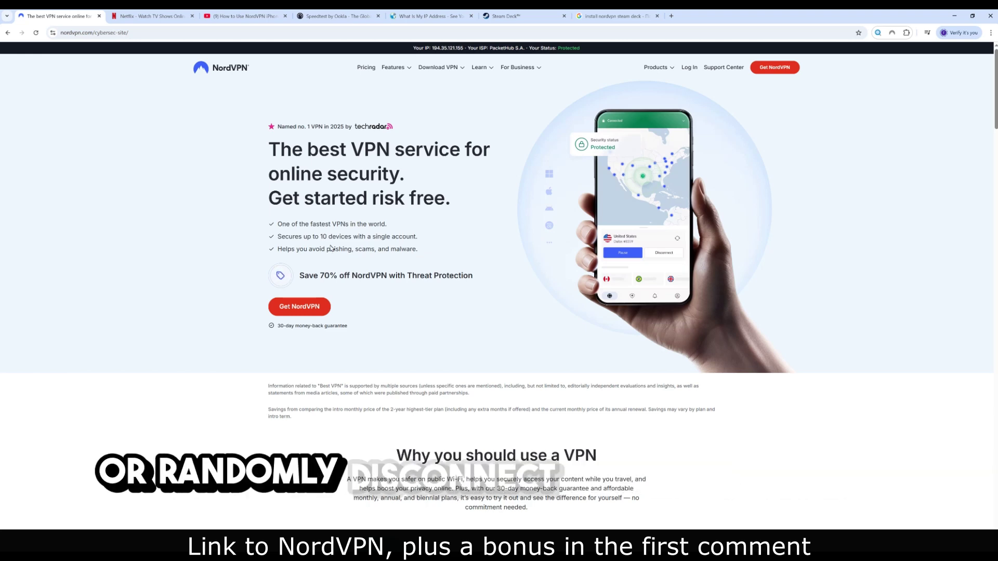
Switch briefly to the Google results tab, then back to the NordVPN homepage
{"action": "left_click", "coordinate": [617, 16]}
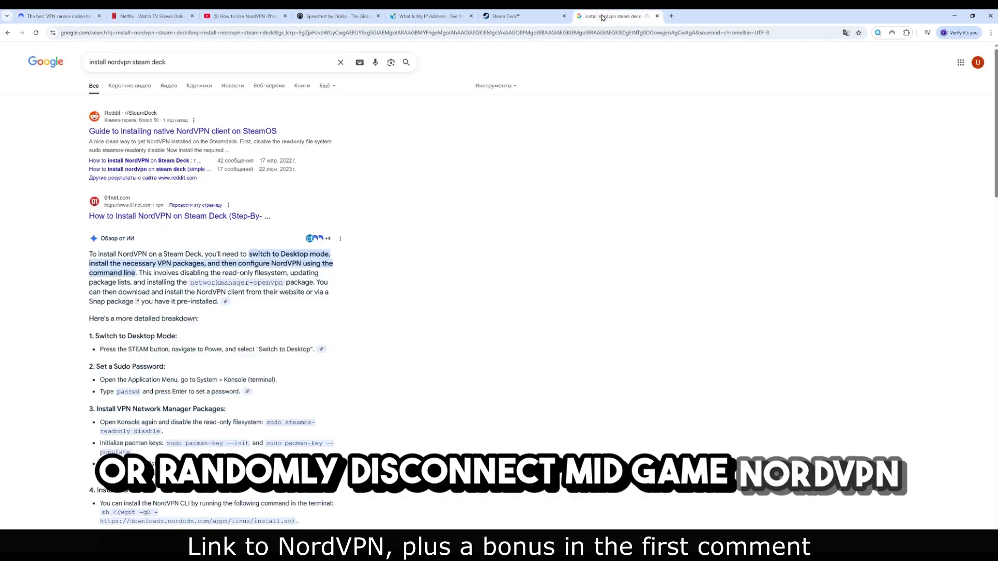
{"action": "left_click", "coordinate": [44, 17]}
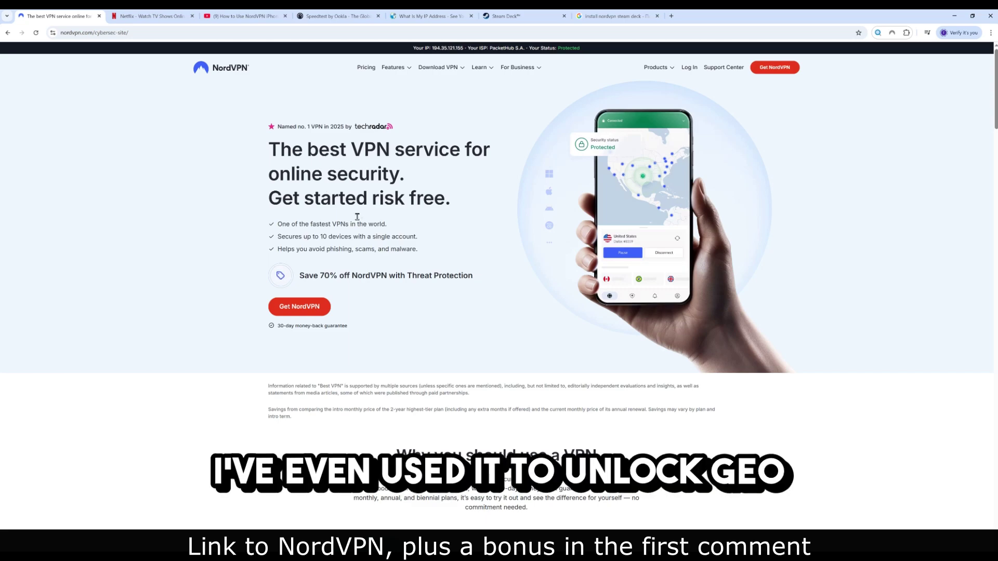
{"action": "scroll", "coordinate": [331, 203], "scroll_direction": "down", "scroll_amount": 3}
{"action": "scroll", "coordinate": [340, 226], "scroll_direction": "down", "scroll_amount": 3}
{"action": "scroll", "coordinate": [342, 232], "scroll_direction": "down", "scroll_amount": 4}
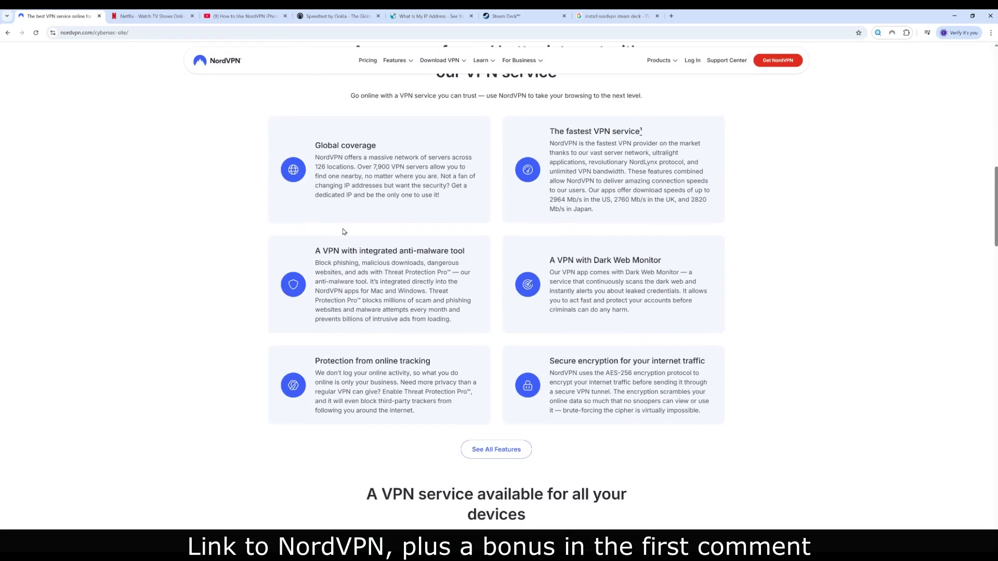
{"action": "scroll", "coordinate": [345, 230], "scroll_direction": "down", "scroll_amount": 5}
{"action": "scroll", "coordinate": [345, 230], "scroll_direction": "up", "scroll_amount": 2}
{"action": "scroll", "coordinate": [346, 228], "scroll_direction": "up", "scroll_amount": 9}
{"action": "scroll", "coordinate": [345, 228], "scroll_direction": "up", "scroll_amount": 5}
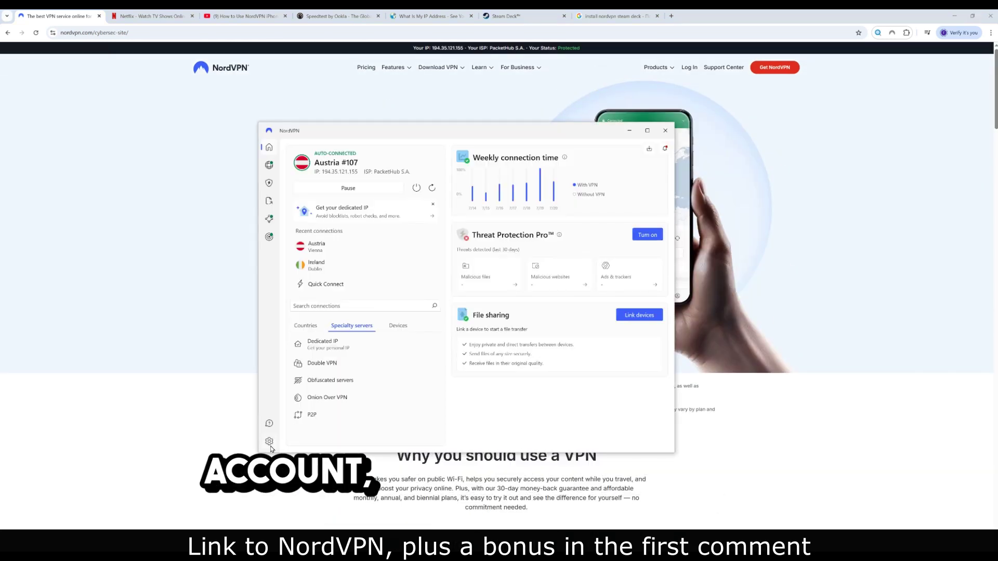
Open the NordVPN app's General settings page
{"action": "left_click", "coordinate": [270, 443]}
{"action": "scroll", "coordinate": [477, 353], "scroll_direction": "down", "scroll_amount": 3}
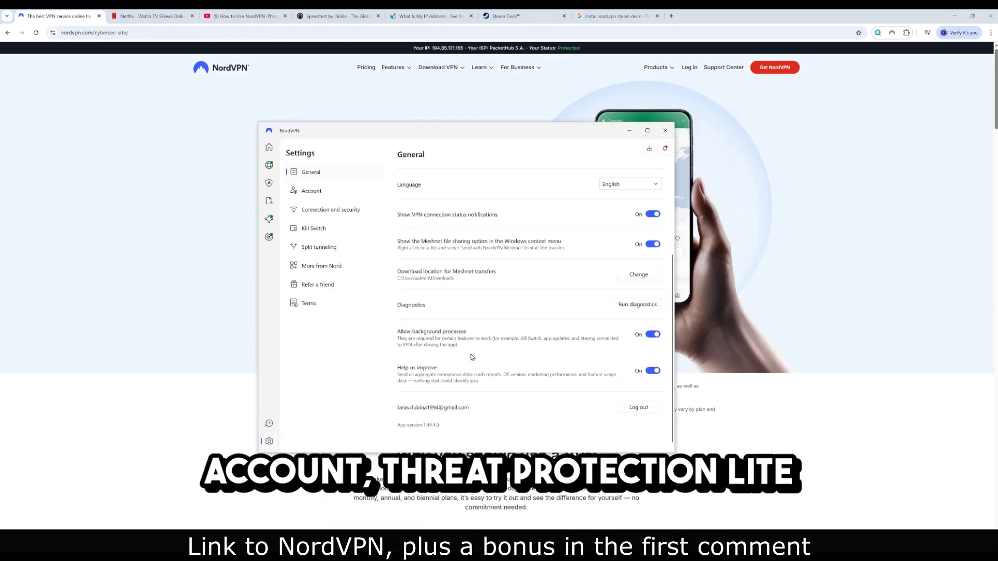
{"action": "scroll", "coordinate": [470, 358], "scroll_direction": "up", "scroll_amount": 3}
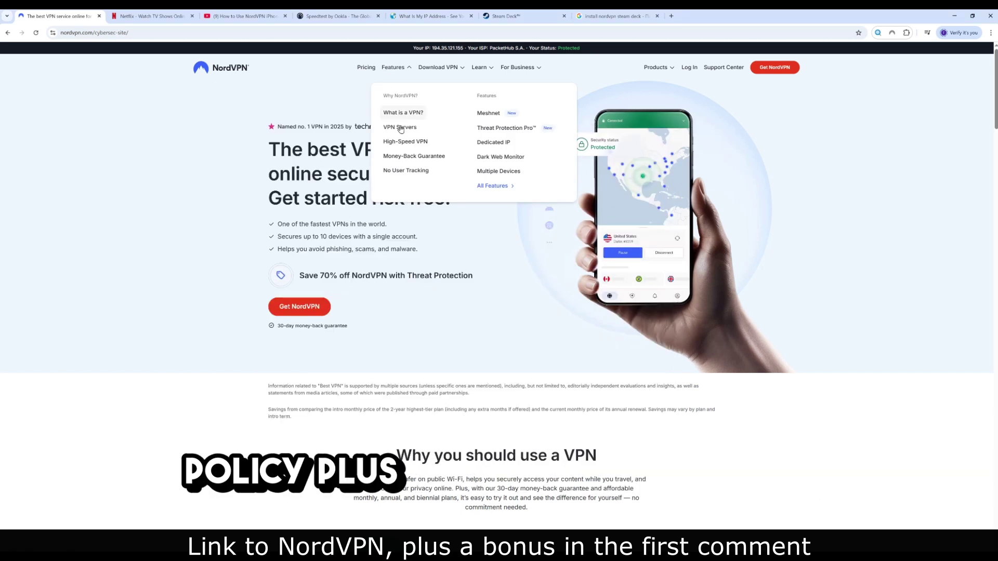
Visit NordVPN's no-log VPN feature page, then its pricing plans page
{"action": "left_click", "coordinate": [398, 171]}
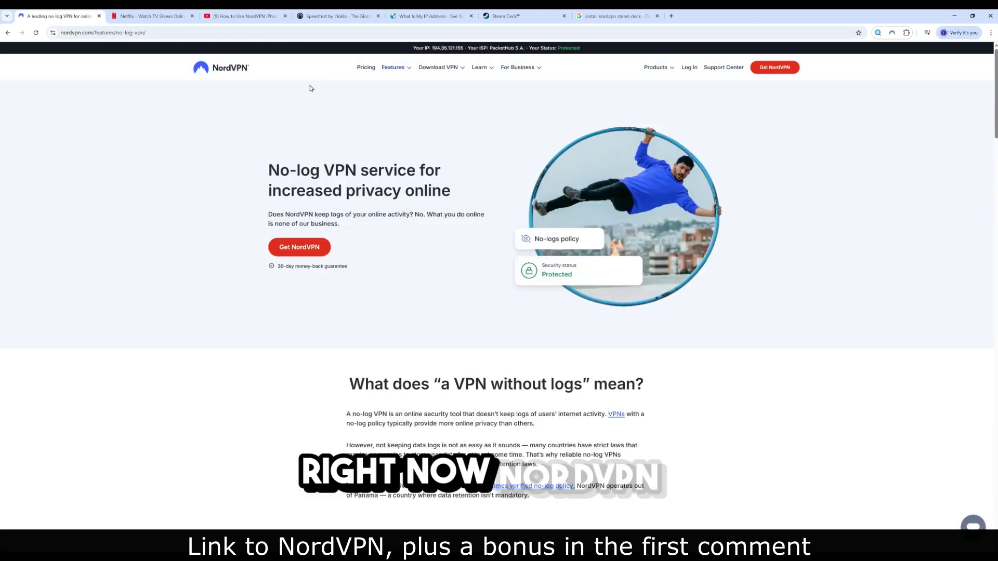
{"action": "mouse_move", "coordinate": [393, 67]}
{"action": "left_click", "coordinate": [366, 68]}
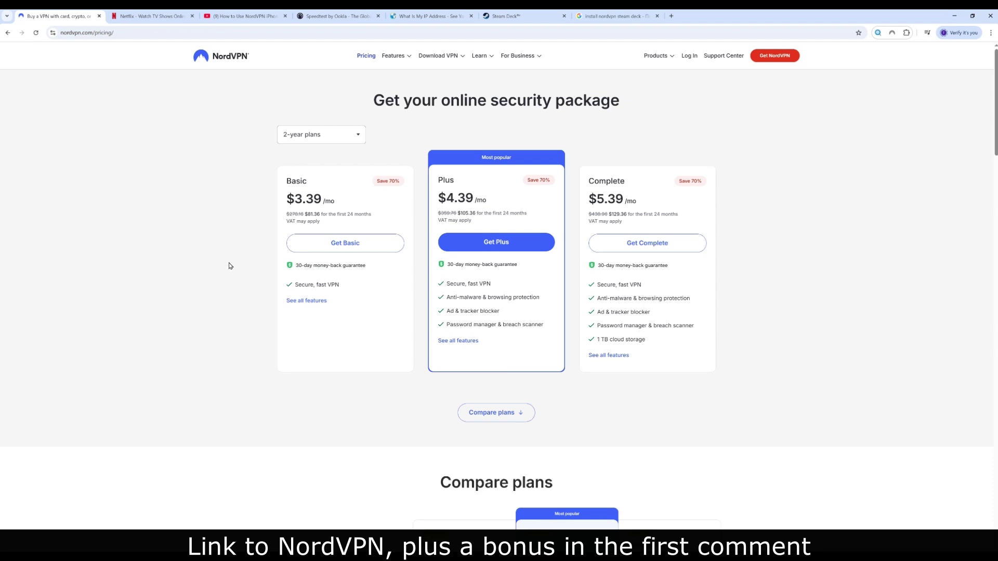